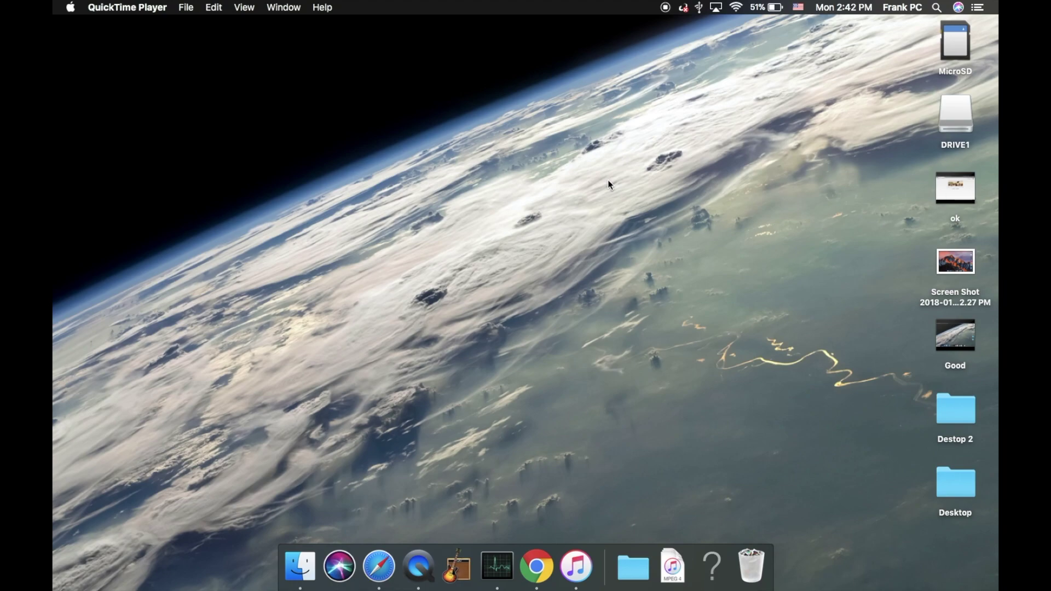
Drag the full-screen Google Chrome space onto another Chrome window to form a split view
key("ctrl+Right")
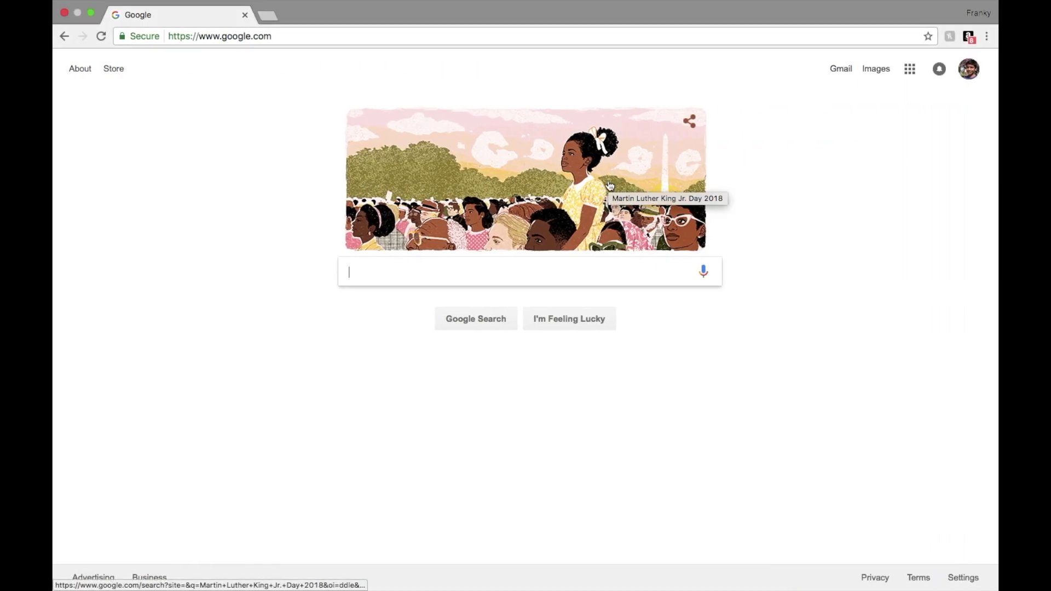
key("ctrl+Up")
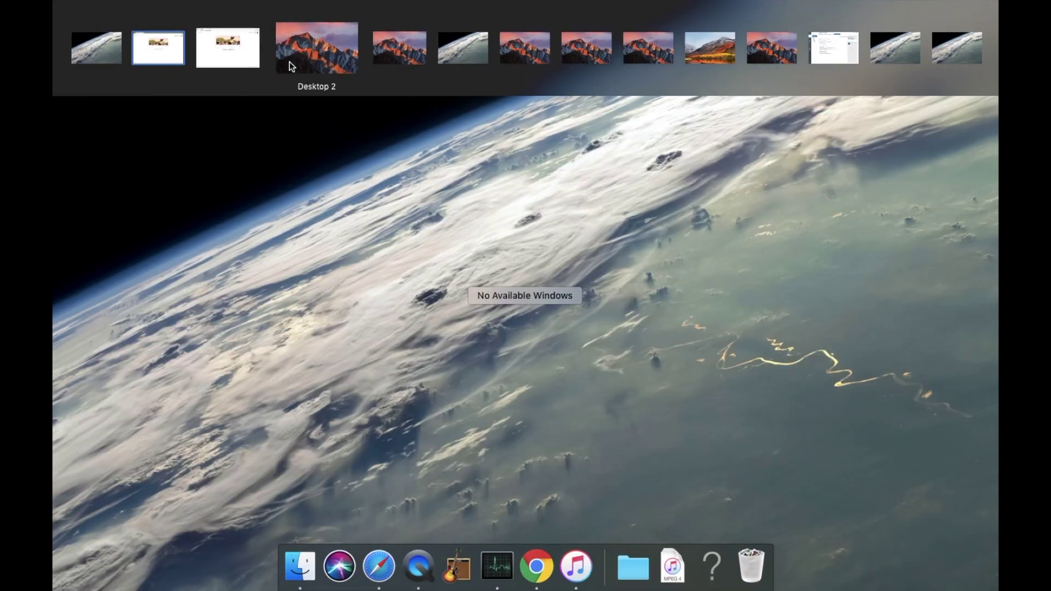
left_click(270, 57)
left_click_drag(270, 58, 222, 52)
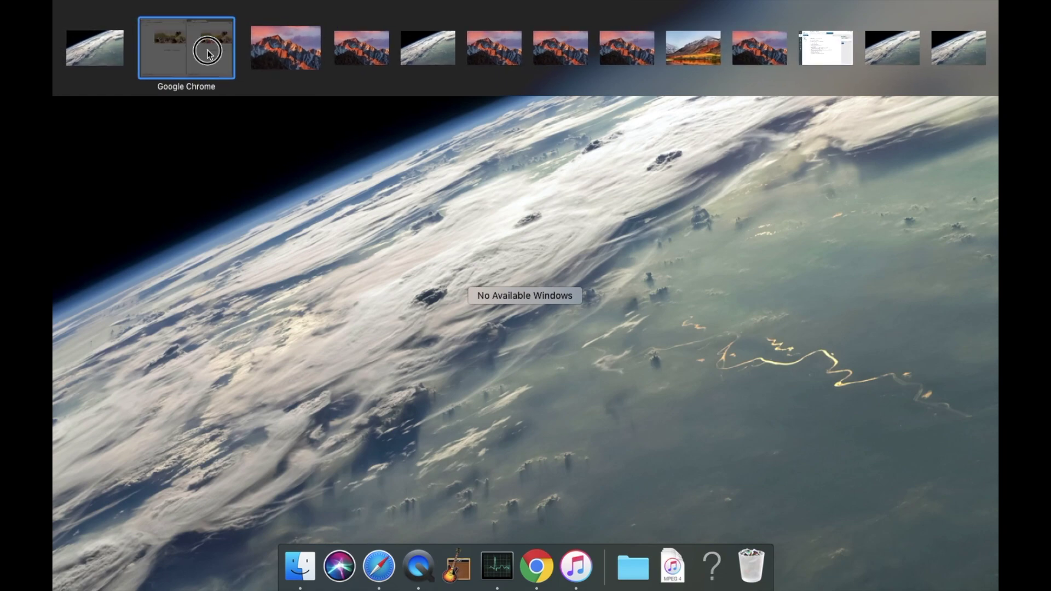
left_click(207, 50)
Widen the left window, reload google.com there and load apple.com on the right
mouse_move(525, 416)
left_mouse_down()
mouse_move(606, 423)
mouse_move(461, 418)
mouse_move(490, 419)
left_mouse_up()
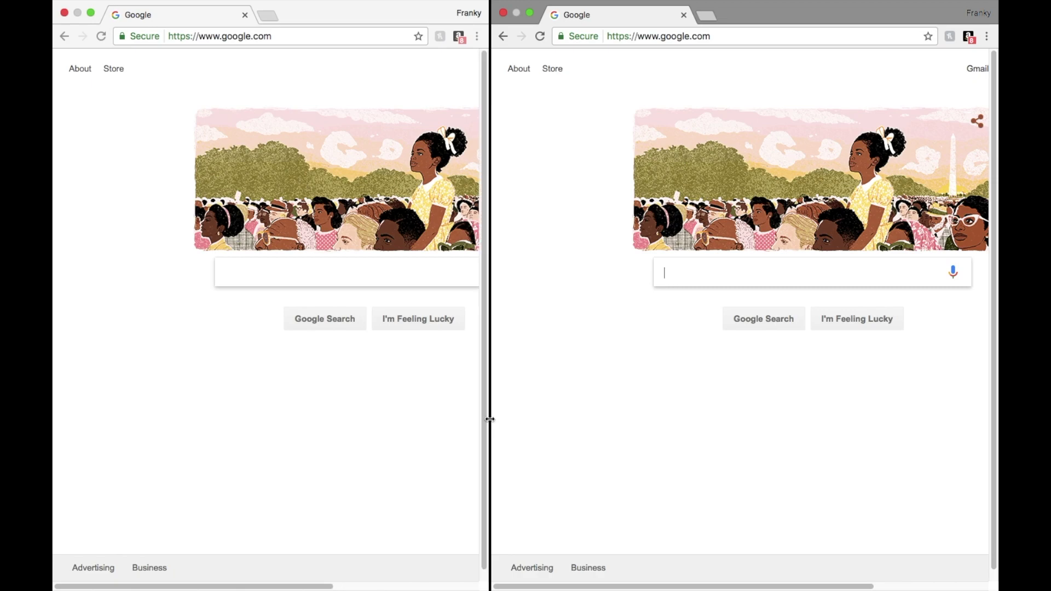
left_click(220, 36)
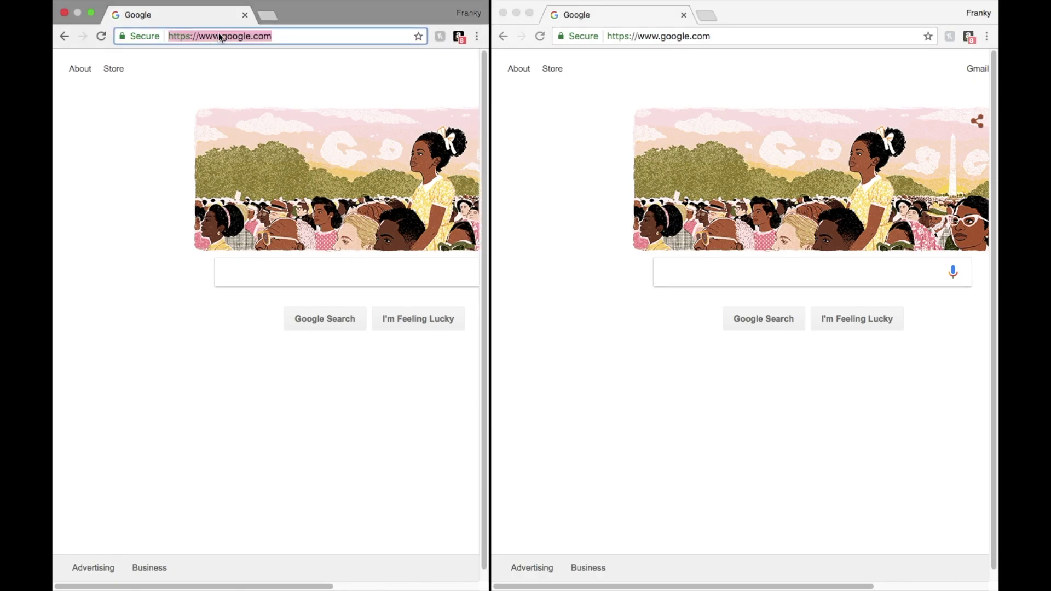
type("goo")
key("Return")
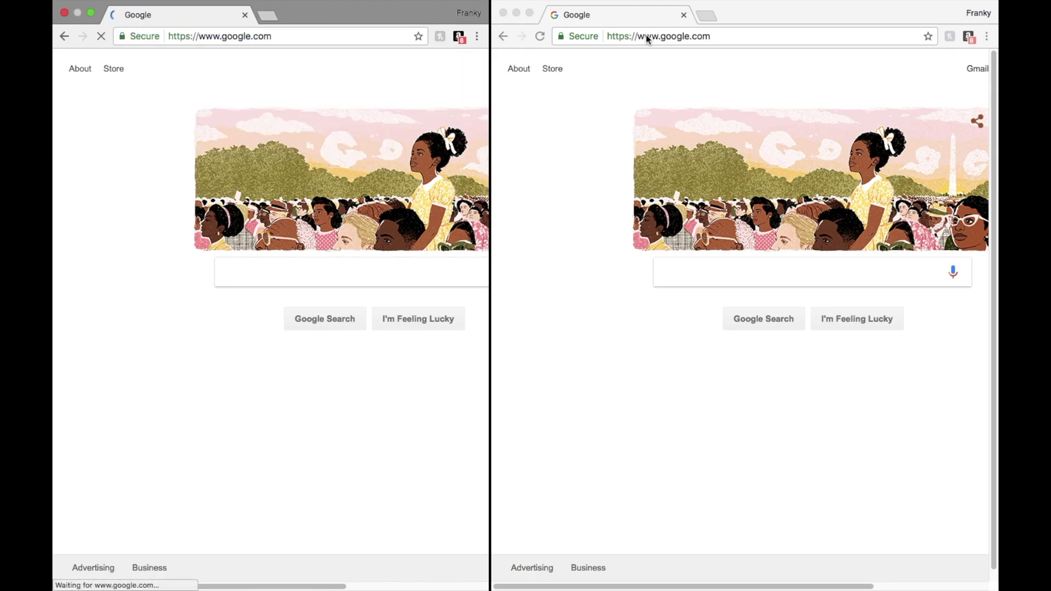
left_click(646, 36)
type("apple.c")
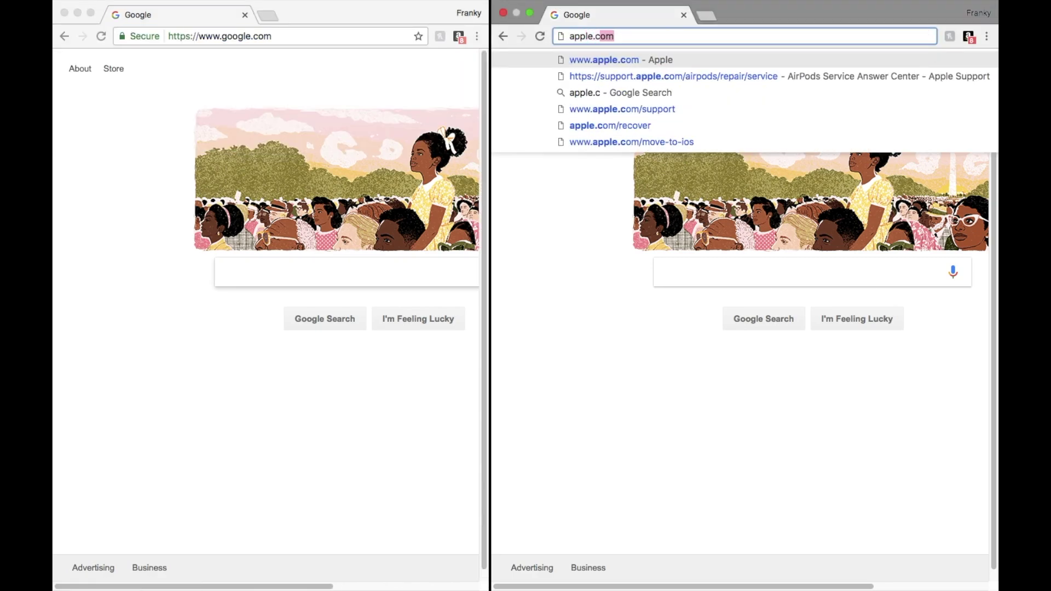
key("Return")
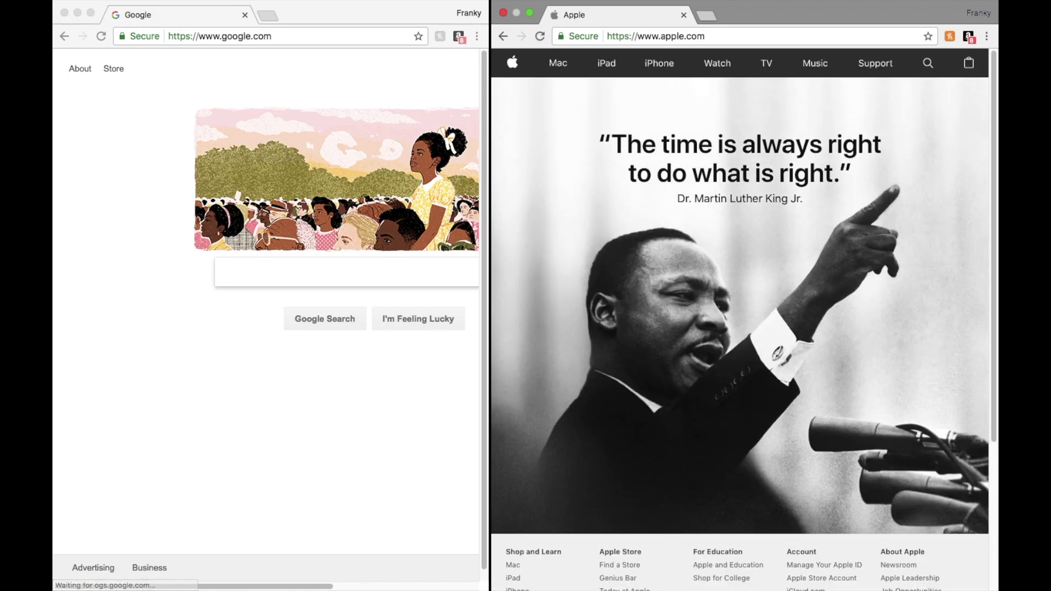
left_click(530, 13)
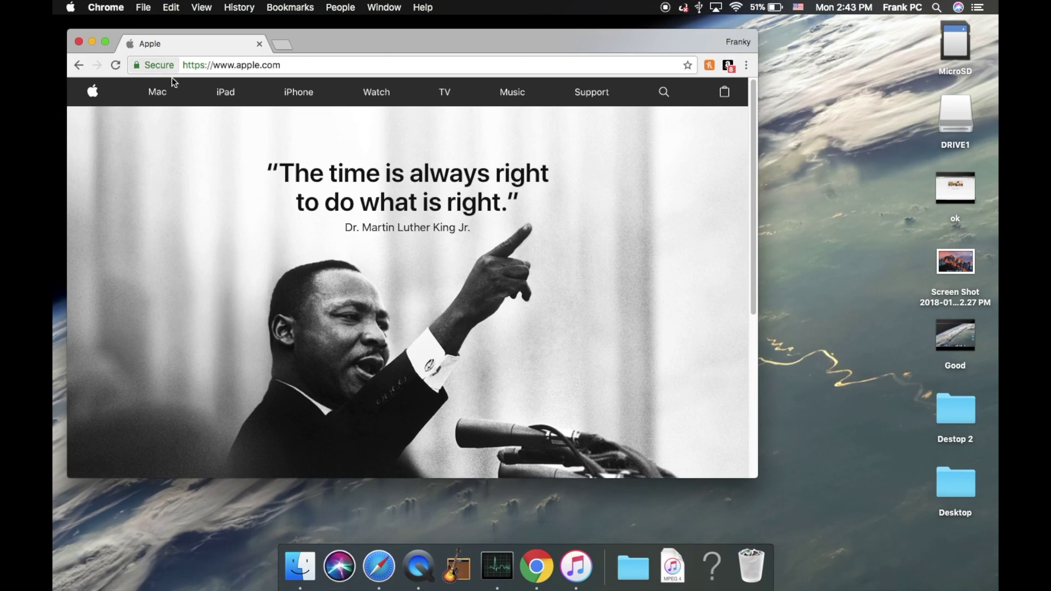
Make the apple.com Chrome window fill the screen
left_click(104, 43)
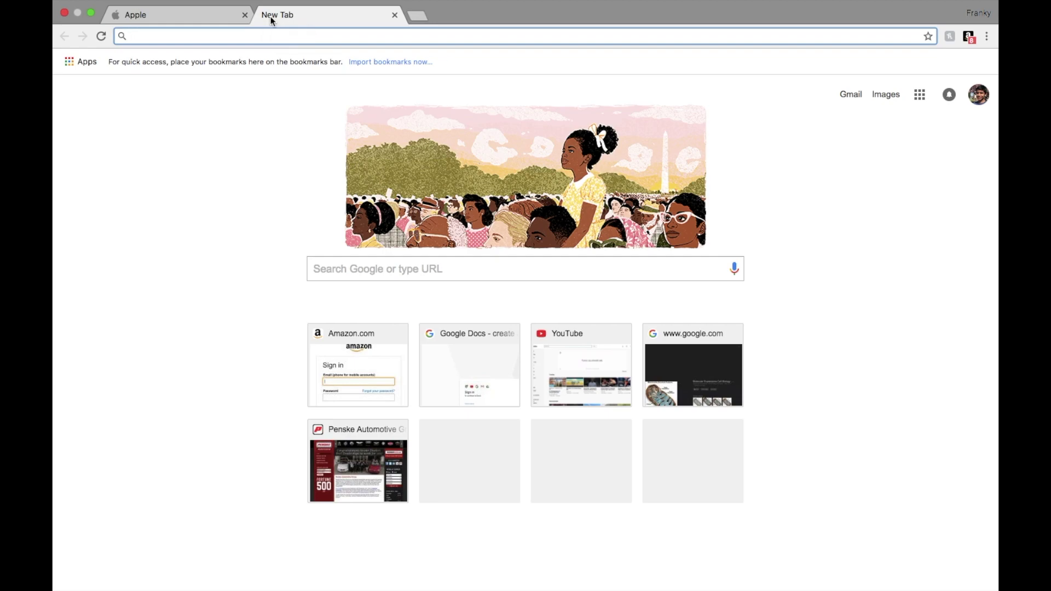
Insert a grinning-face emoji into the address bar using the emoji picker
key("ctrl+super+space")
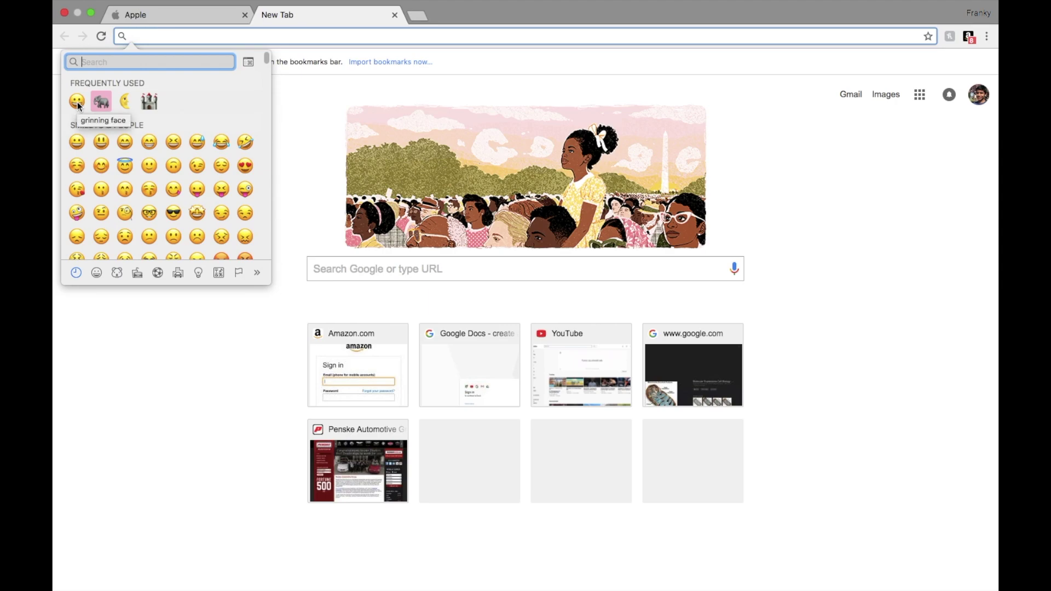
left_click(77, 102)
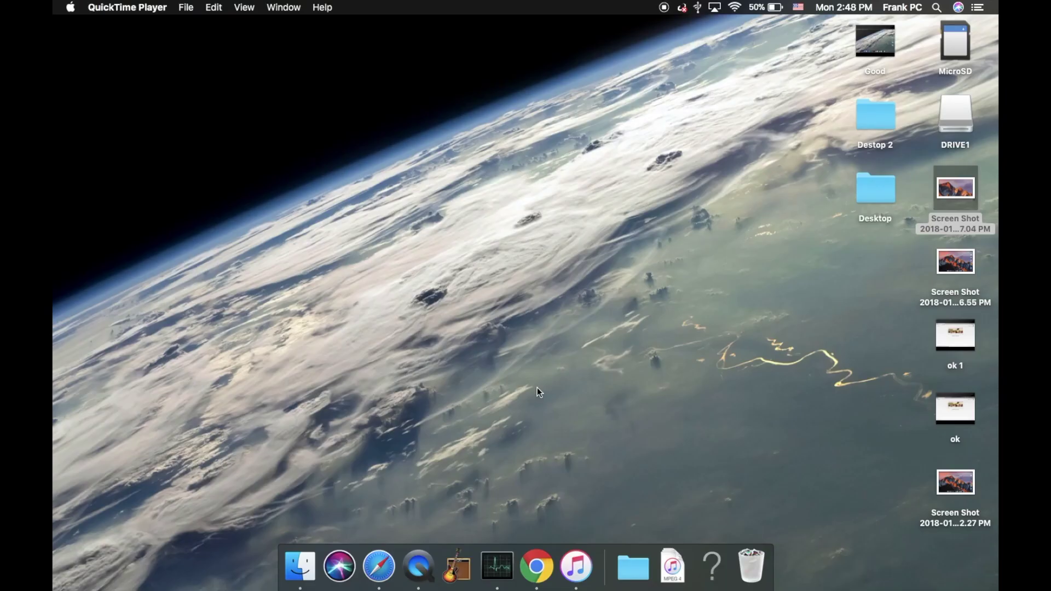
Add a desktop space in Mission Control, then visit the mountain and Earth desktops
key("ctrl+Up")
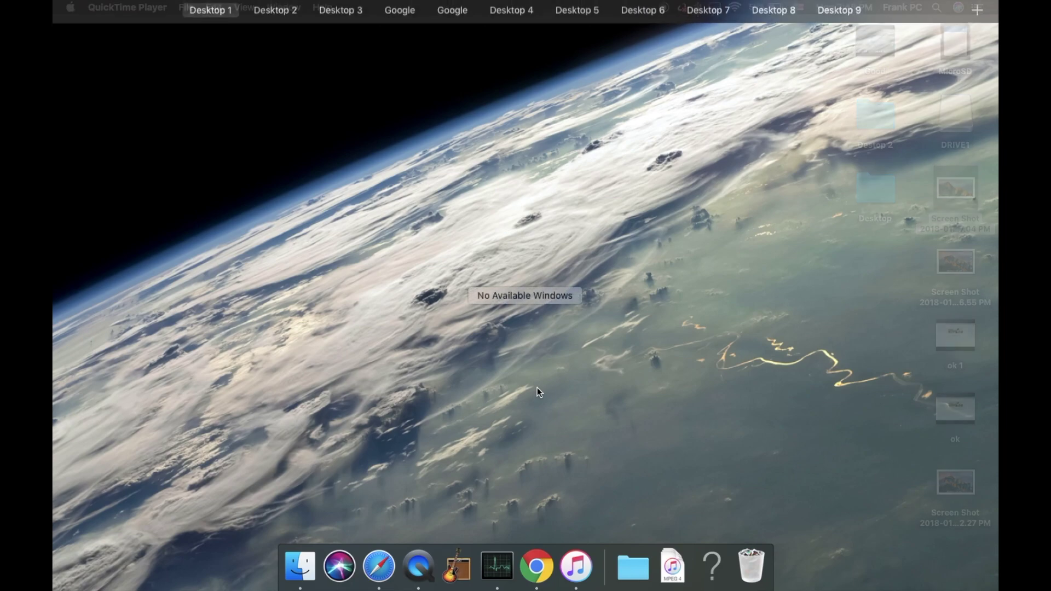
mouse_move(525, 48)
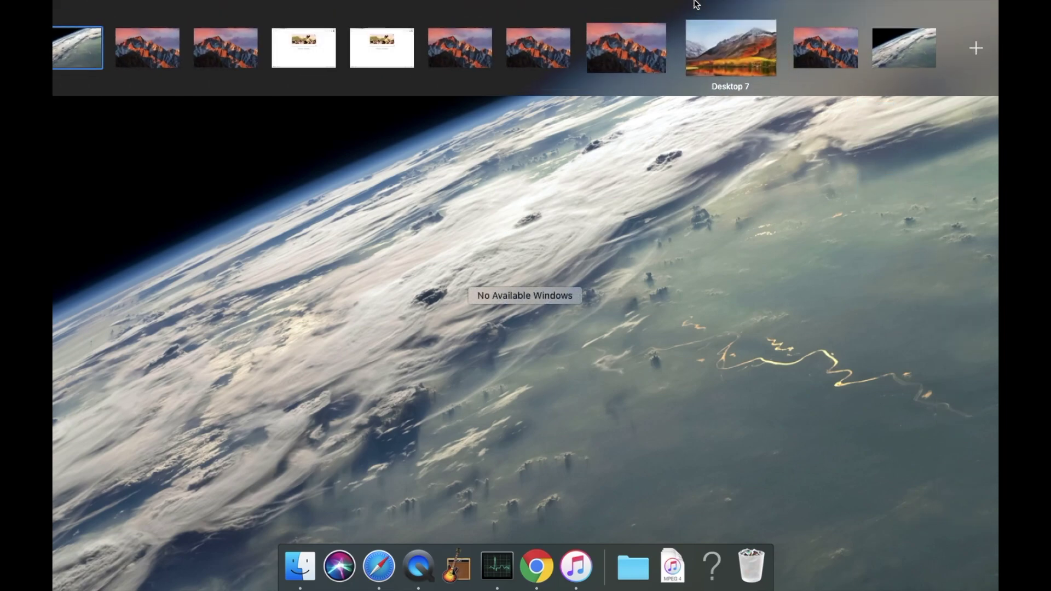
left_click(978, 49)
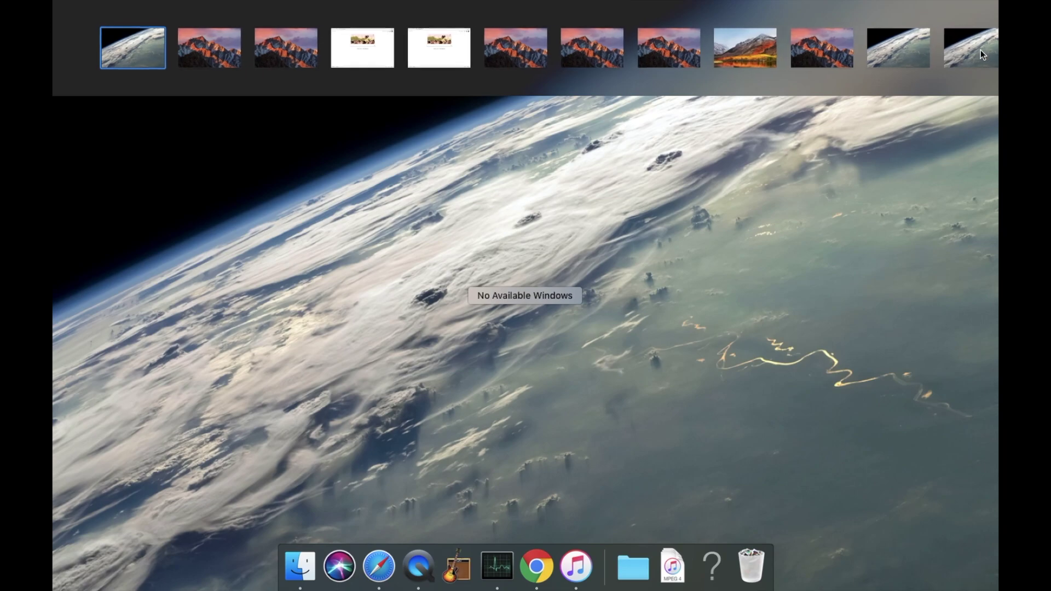
left_click(759, 46)
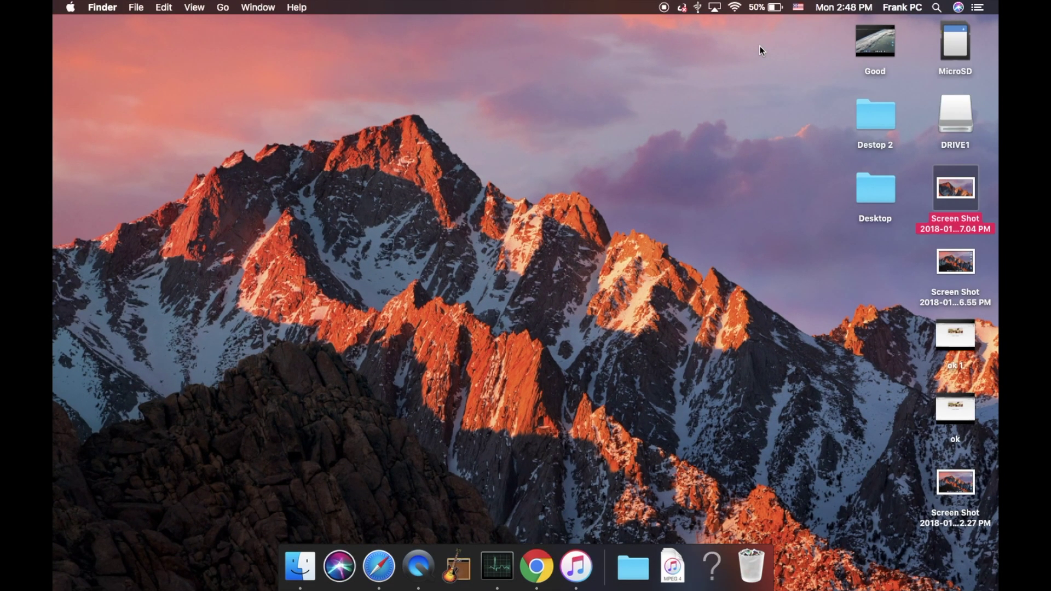
key("ctrl+Right")
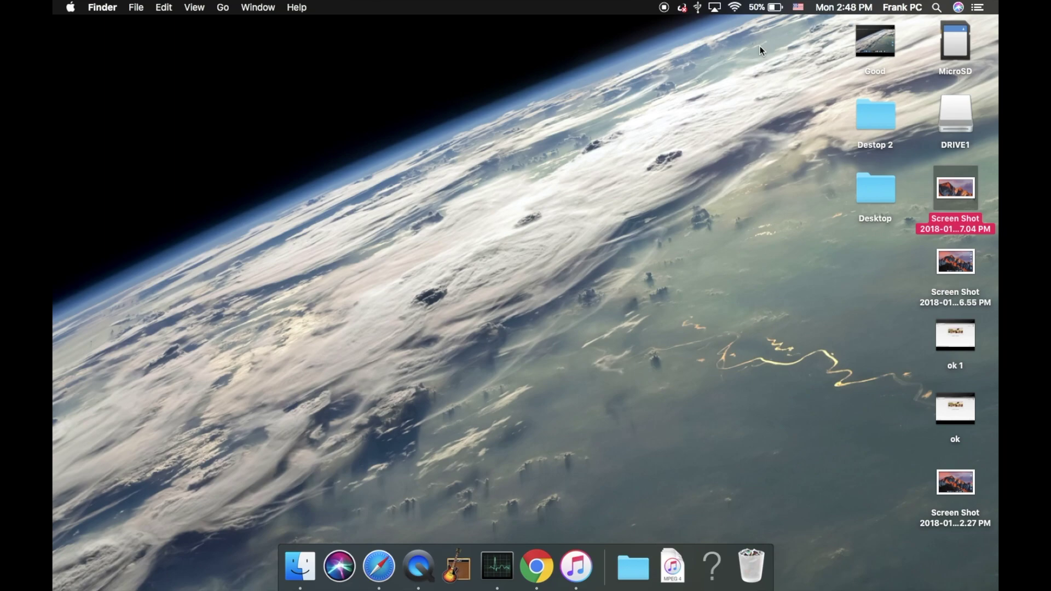
Remove Desktop 7 and Desktop 6, then return to the desktop
key("ctrl+Up")
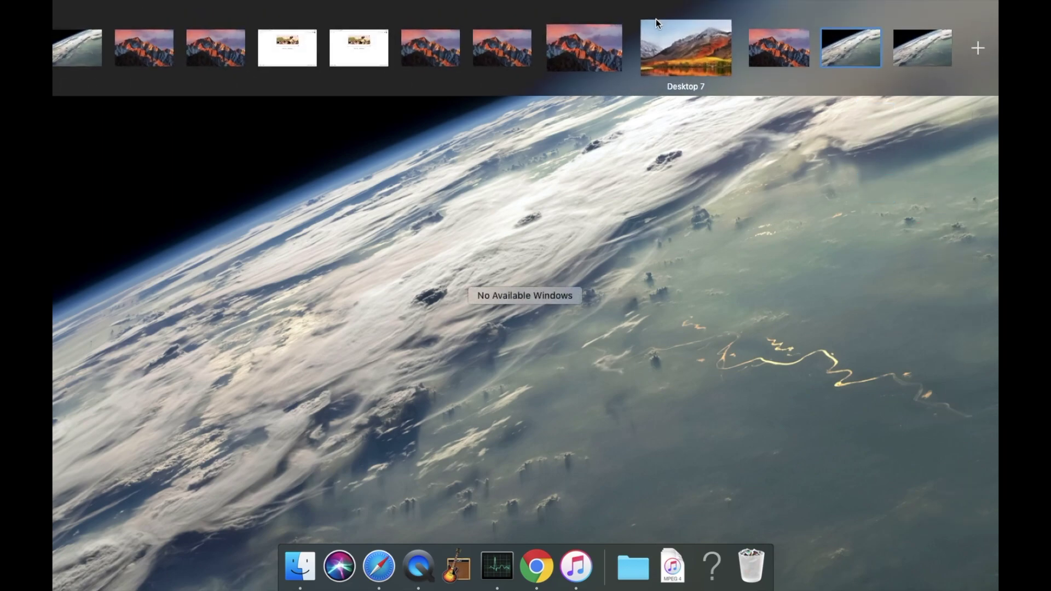
mouse_move(690, 47)
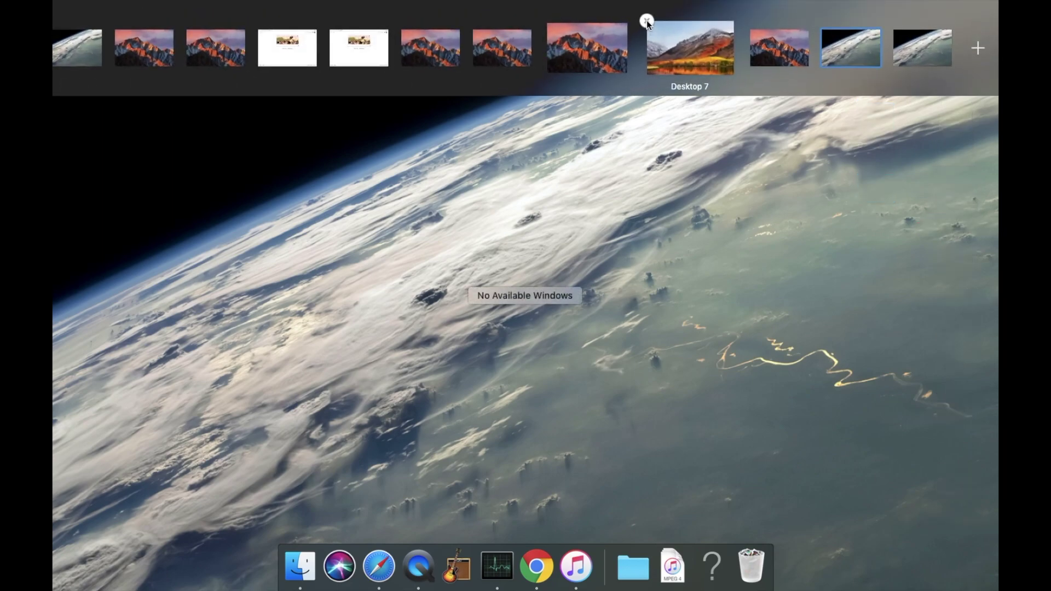
left_click(646, 20)
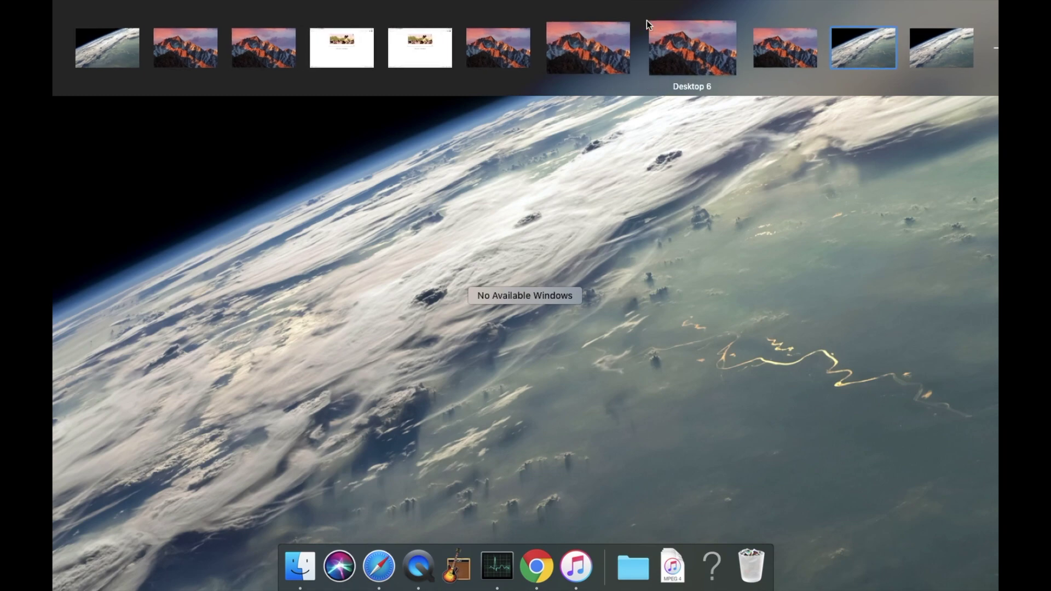
left_click(648, 20)
left_click(694, 309)
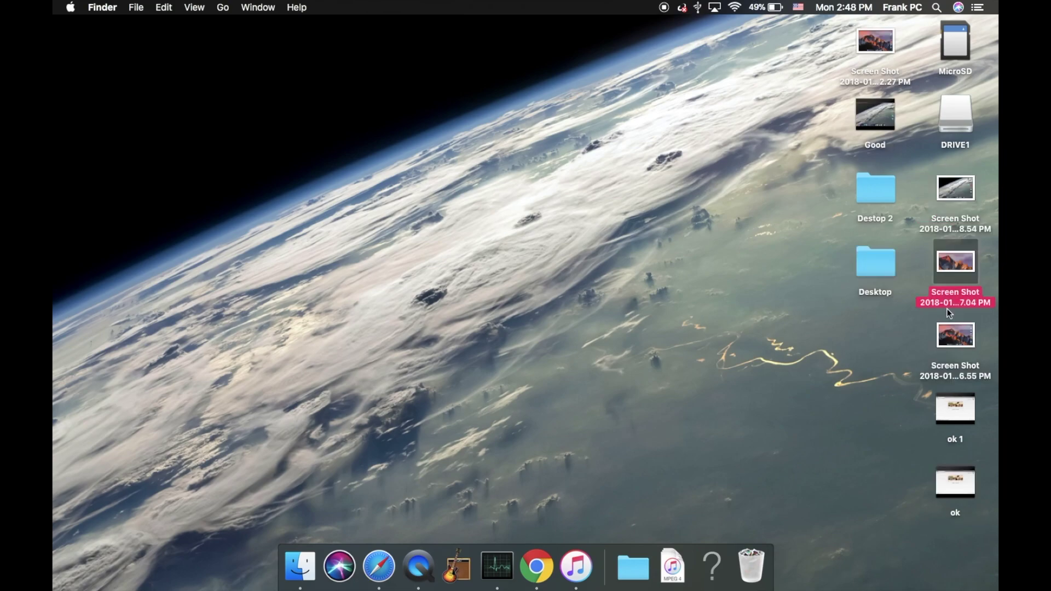
View the 2.48.54 PM screen shot in Preview, close it, then capture a desktop region
double_click(948, 192)
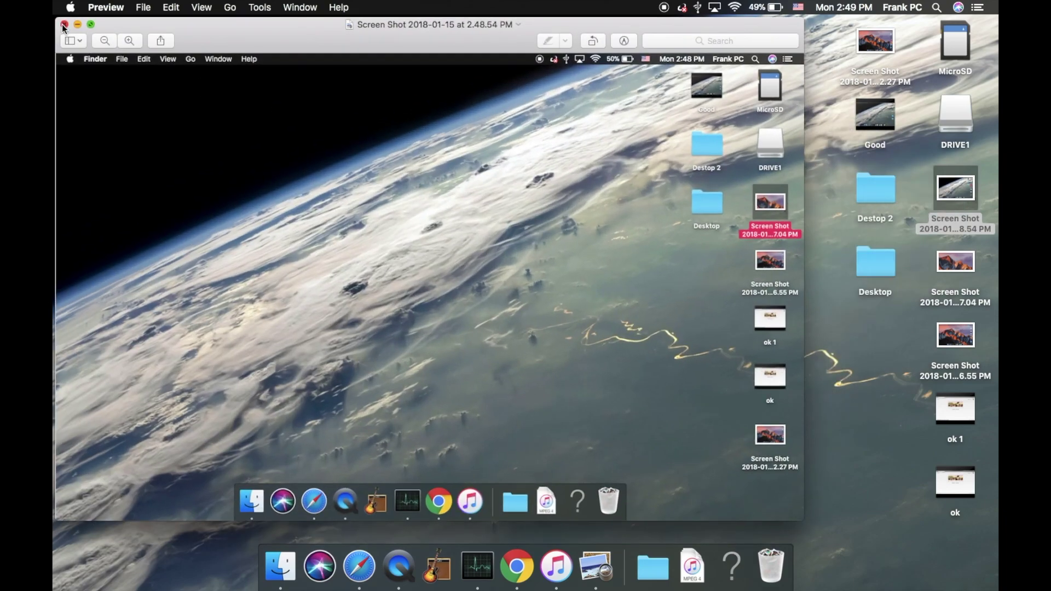
left_click(62, 24)
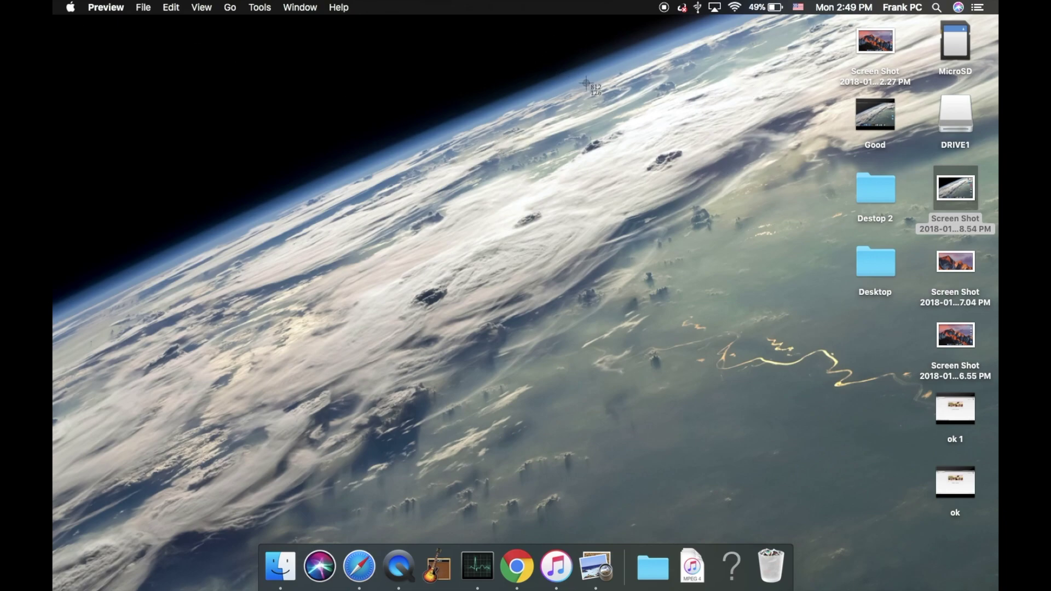
left_click_drag(672, 122, 245, 433)
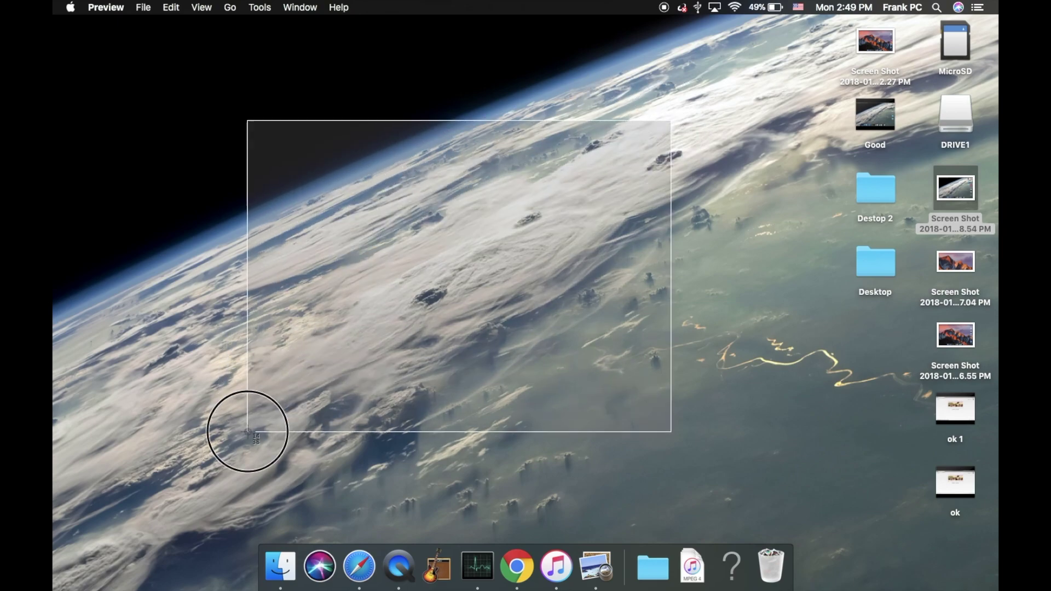